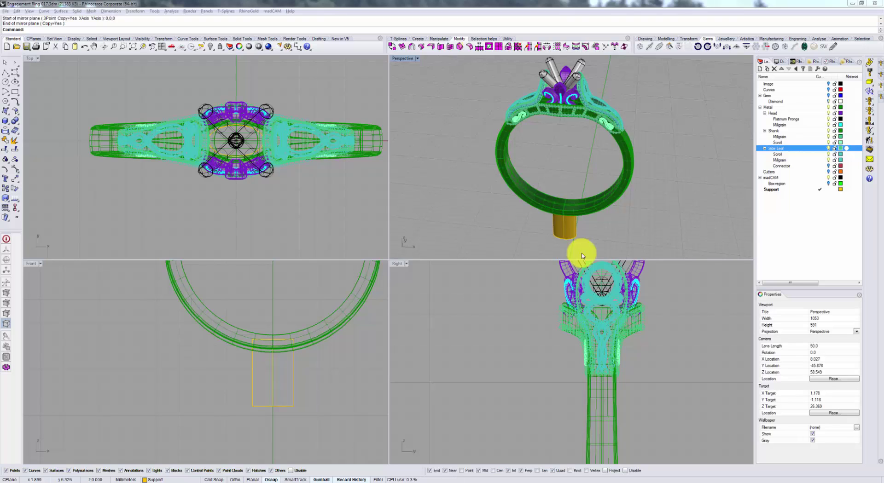
Orbit and zoom the Perspective view to inspect the ring from above, the side and the front.
{"action": "right_click_drag", "start_coordinate": [592, 227], "coordinate": [599, 196]}
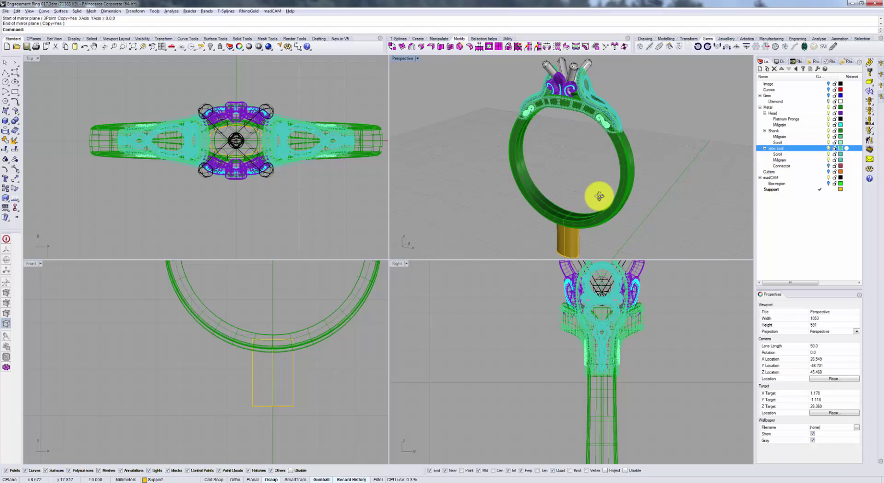
{"action": "scroll", "coordinate": [599, 196], "scroll_direction": "down", "scroll_amount": 5}
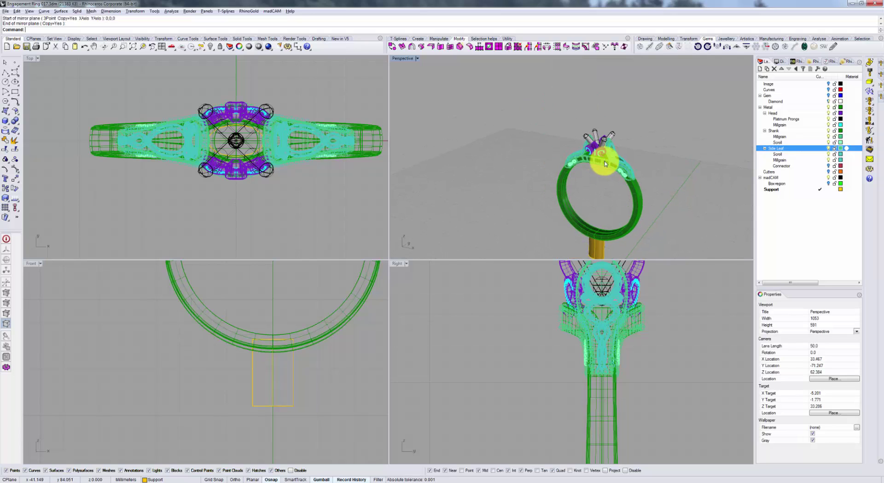
{"action": "right_click_drag", "start_coordinate": [622, 174], "coordinate": [623, 174]}
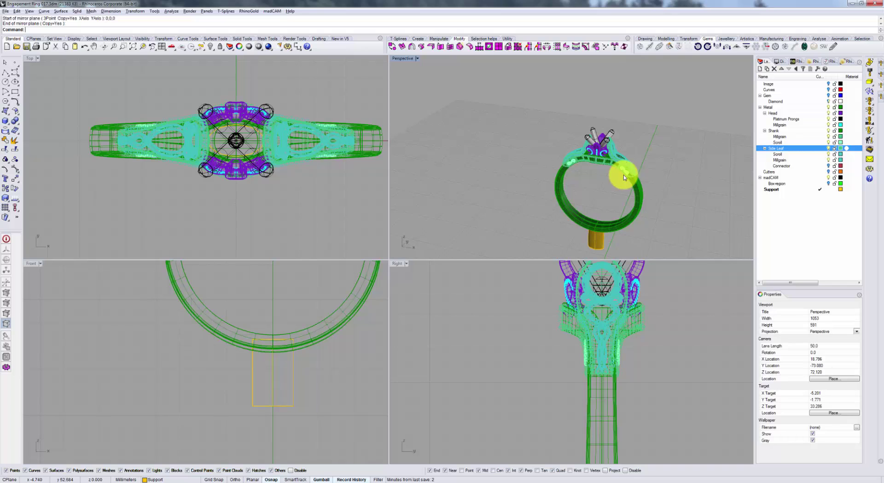
{"action": "right_click_drag", "start_coordinate": [623, 175], "coordinate": [586, 124]}
{"action": "scroll", "coordinate": [628, 160], "scroll_direction": "up", "scroll_amount": 3}
{"action": "scroll", "coordinate": [596, 153], "scroll_direction": "up", "scroll_amount": 3}
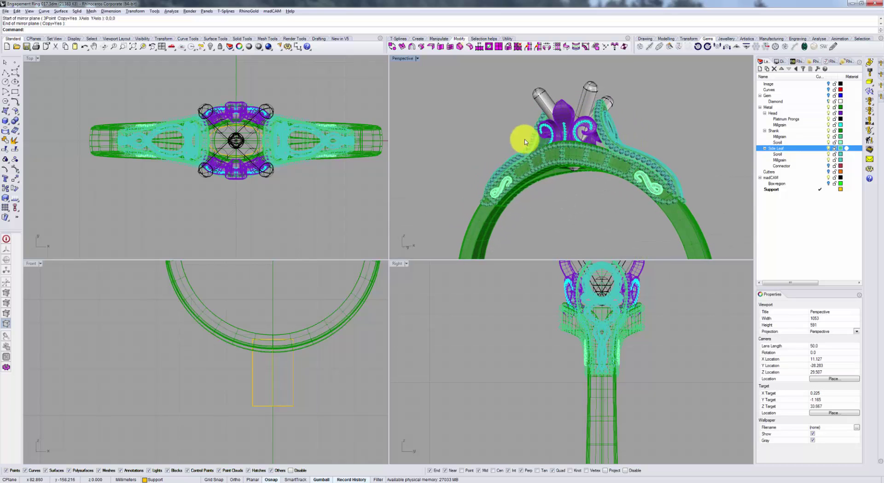
{"action": "right_click_drag", "start_coordinate": [582, 181], "coordinate": [647, 224]}
{"action": "mouse_move", "coordinate": [602, 149]}
{"action": "right_mouse_down"}
{"action": "mouse_move", "coordinate": [612, 148]}
{"action": "mouse_move", "coordinate": [593, 142]}
{"action": "right_mouse_up"}
{"action": "scroll", "coordinate": [584, 148], "scroll_direction": "up", "scroll_amount": 5}
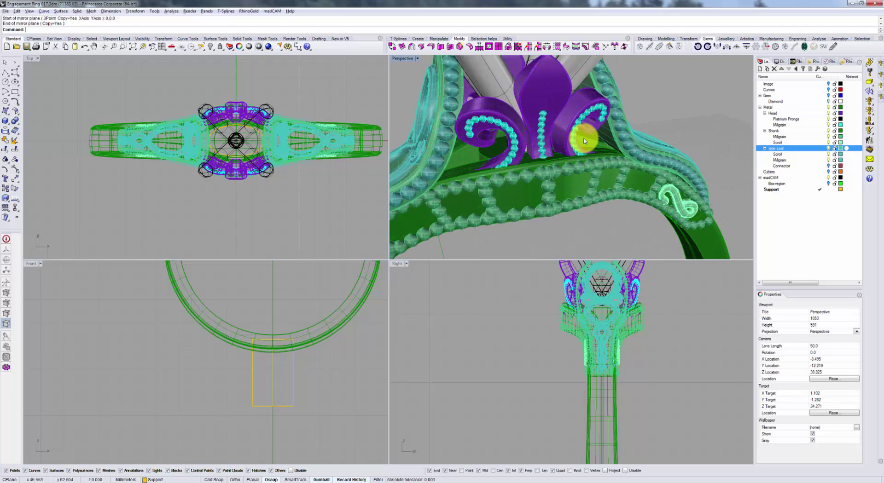
{"action": "scroll", "coordinate": [620, 122], "scroll_direction": "down", "scroll_amount": 3}
{"action": "right_click_drag", "start_coordinate": [620, 123], "coordinate": [428, 134]}
{"action": "right_click_drag", "start_coordinate": [610, 158], "coordinate": [546, 197]}
{"action": "scroll", "coordinate": [555, 151], "scroll_direction": "down", "scroll_amount": 5}
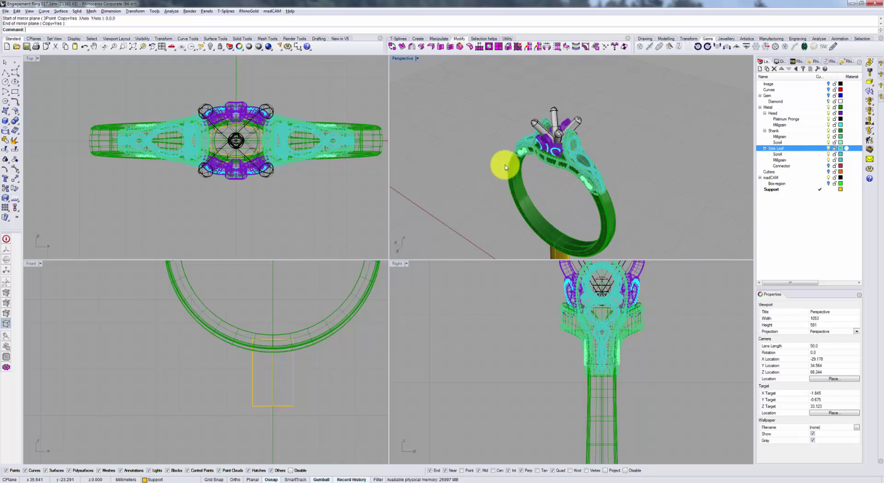
{"action": "right_click_drag", "start_coordinate": [502, 162], "coordinate": [625, 190]}
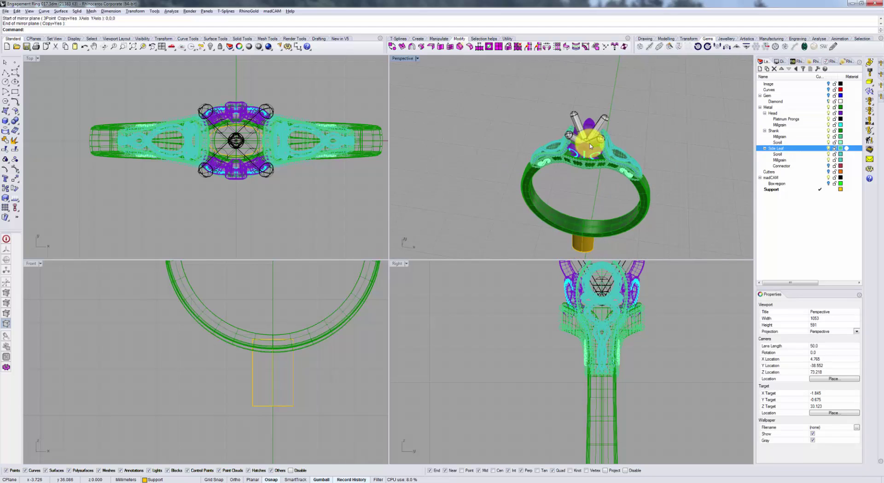
Keep orbiting the ring to examine its underside and shank.
{"action": "scroll", "coordinate": [591, 146], "scroll_direction": "up", "scroll_amount": 2}
{"action": "right_click_drag", "start_coordinate": [602, 182], "coordinate": [625, 194]}
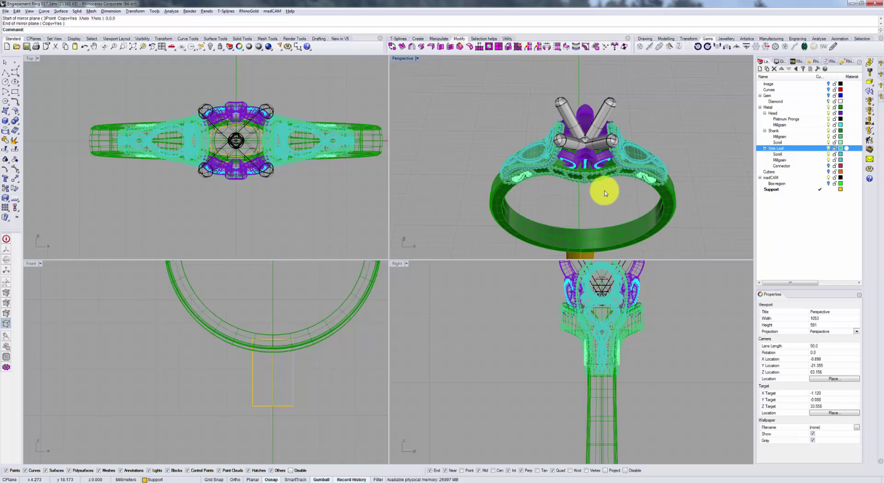
{"action": "right_click_drag", "start_coordinate": [602, 192], "coordinate": [617, 151]}
{"action": "scroll", "coordinate": [617, 151], "scroll_direction": "up", "scroll_amount": 5}
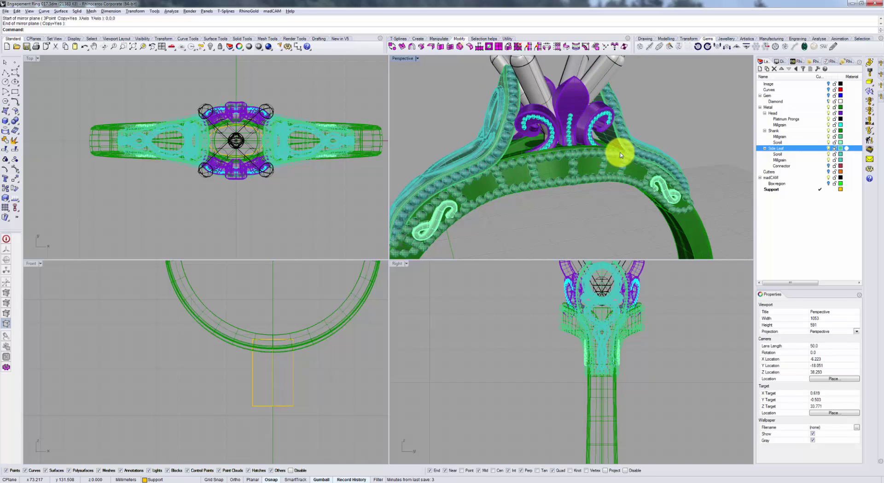
{"action": "right_click_drag", "start_coordinate": [616, 153], "coordinate": [595, 174]}
{"action": "scroll", "coordinate": [614, 120], "scroll_direction": "down", "scroll_amount": 3}
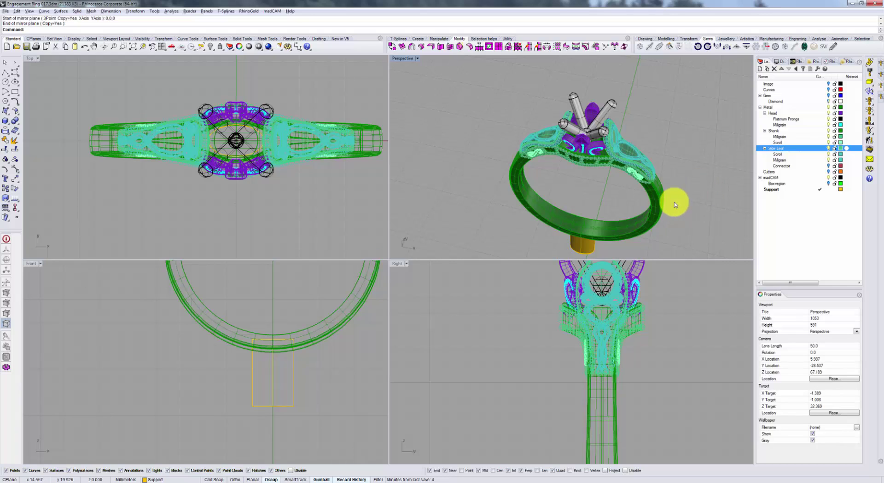
{"action": "right_click_drag", "start_coordinate": [675, 199], "coordinate": [667, 163]}
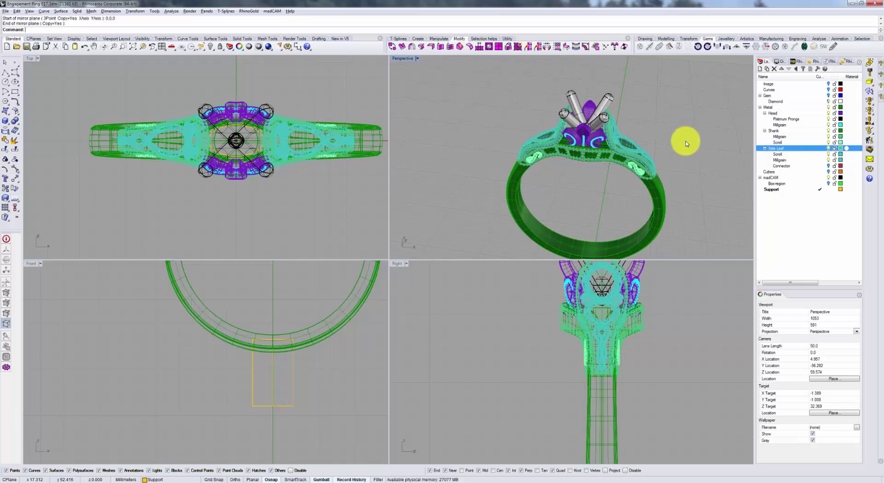
{"action": "left_click", "coordinate": [828, 119]}
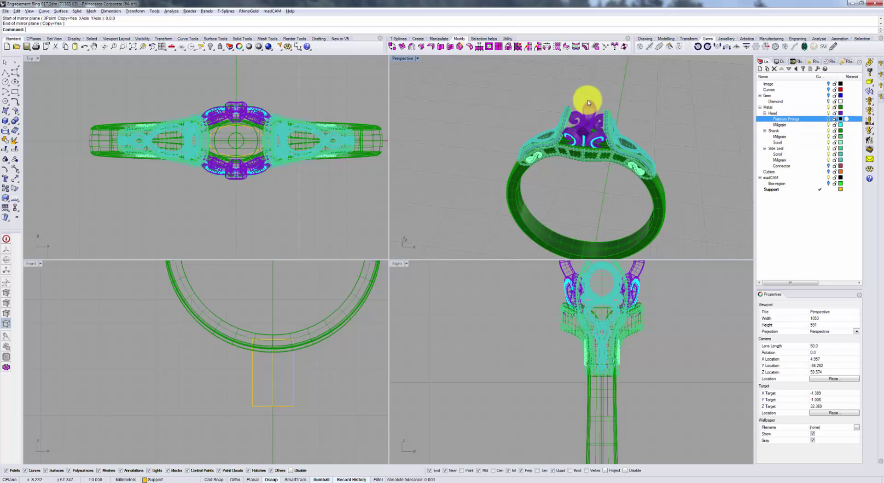
{"action": "mouse_move", "coordinate": [587, 100]}
{"action": "right_mouse_down"}
{"action": "mouse_move", "coordinate": [606, 123]}
{"action": "mouse_move", "coordinate": [600, 133]}
{"action": "mouse_move", "coordinate": [588, 126]}
{"action": "mouse_move", "coordinate": [578, 134]}
{"action": "mouse_move", "coordinate": [612, 144]}
{"action": "mouse_move", "coordinate": [635, 119]}
{"action": "mouse_move", "coordinate": [649, 144]}
{"action": "mouse_move", "coordinate": [569, 132]}
{"action": "mouse_move", "coordinate": [594, 142]}
{"action": "mouse_move", "coordinate": [600, 159]}
{"action": "mouse_move", "coordinate": [615, 153]}
{"action": "mouse_move", "coordinate": [584, 162]}
{"action": "mouse_move", "coordinate": [584, 134]}
{"action": "mouse_move", "coordinate": [588, 142]}
{"action": "mouse_move", "coordinate": [527, 147]}
{"action": "mouse_move", "coordinate": [625, 171]}
{"action": "mouse_move", "coordinate": [539, 142]}
{"action": "mouse_move", "coordinate": [484, 139]}
{"action": "mouse_move", "coordinate": [628, 158]}
{"action": "mouse_move", "coordinate": [600, 95]}
{"action": "right_mouse_up"}
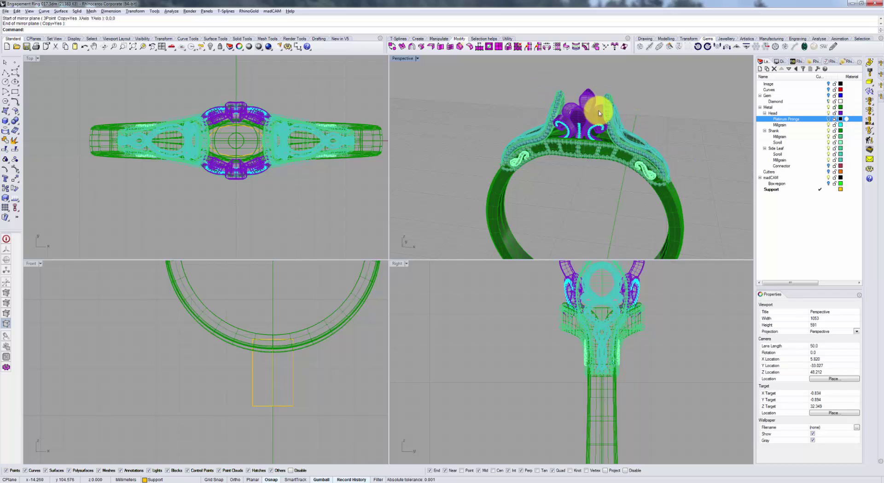
{"action": "right_click_drag", "start_coordinate": [585, 169], "coordinate": [622, 138]}
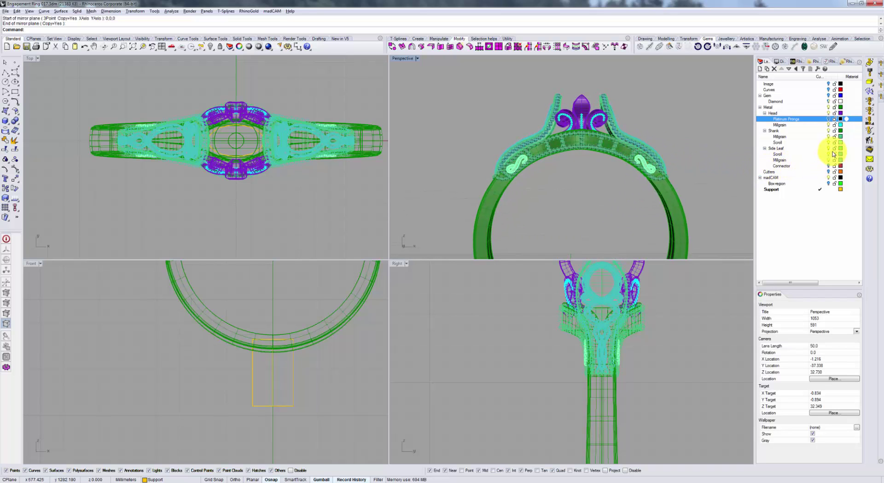
Make Side Leaf the current layer and orbit closer in on the ring.
{"action": "left_click", "coordinate": [806, 148]}
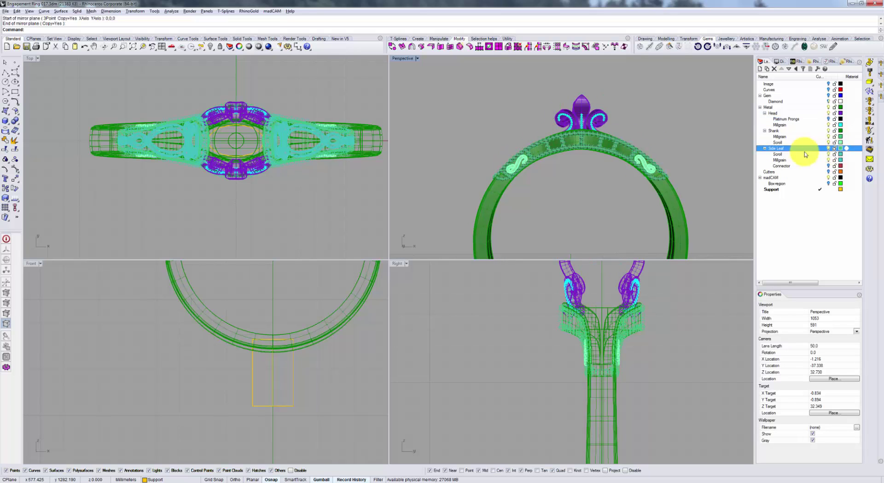
{"action": "mouse_move", "coordinate": [671, 125]}
{"action": "right_mouse_down"}
{"action": "mouse_move", "coordinate": [676, 162]}
{"action": "mouse_move", "coordinate": [601, 159]}
{"action": "mouse_move", "coordinate": [627, 188]}
{"action": "mouse_move", "coordinate": [661, 173]}
{"action": "mouse_move", "coordinate": [642, 146]}
{"action": "mouse_move", "coordinate": [497, 116]}
{"action": "mouse_move", "coordinate": [488, 170]}
{"action": "mouse_move", "coordinate": [457, 146]}
{"action": "mouse_move", "coordinate": [466, 161]}
{"action": "mouse_move", "coordinate": [558, 142]}
{"action": "mouse_move", "coordinate": [538, 146]}
{"action": "mouse_move", "coordinate": [523, 173]}
{"action": "mouse_move", "coordinate": [562, 138]}
{"action": "mouse_move", "coordinate": [538, 144]}
{"action": "mouse_move", "coordinate": [519, 112]}
{"action": "mouse_move", "coordinate": [534, 130]}
{"action": "mouse_move", "coordinate": [613, 130]}
{"action": "mouse_move", "coordinate": [671, 152]}
{"action": "mouse_move", "coordinate": [623, 152]}
{"action": "mouse_move", "coordinate": [704, 151]}
{"action": "mouse_move", "coordinate": [622, 115]}
{"action": "mouse_move", "coordinate": [635, 166]}
{"action": "mouse_move", "coordinate": [640, 136]}
{"action": "mouse_move", "coordinate": [657, 134]}
{"action": "right_mouse_up"}
{"action": "scroll", "coordinate": [620, 119], "scroll_direction": "down", "scroll_amount": 3}
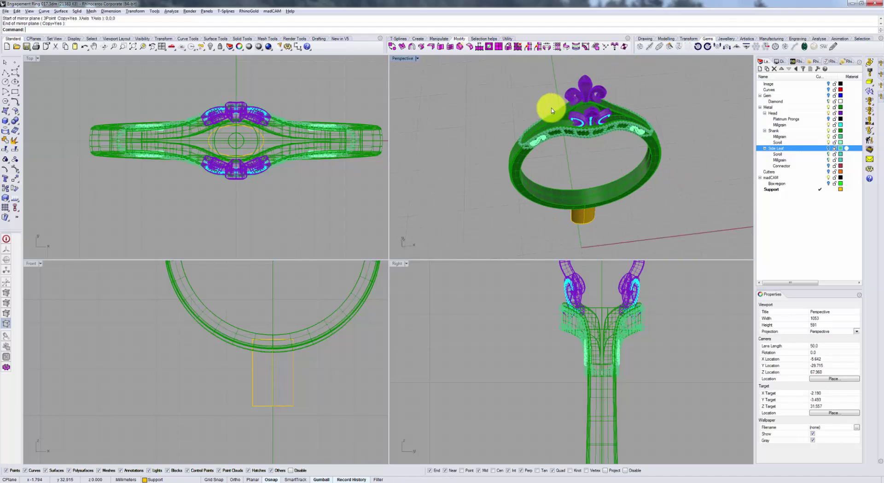
{"action": "right_click_drag", "start_coordinate": [552, 111], "coordinate": [645, 118]}
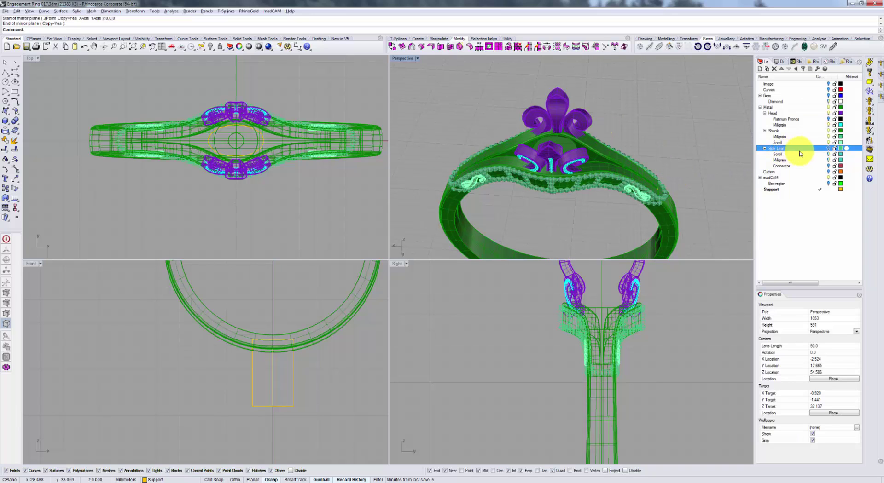
Hide the Shank and Head layers, show Side Leaf, and orbit around the mirrored leaf pair.
{"action": "left_click", "coordinate": [828, 131]}
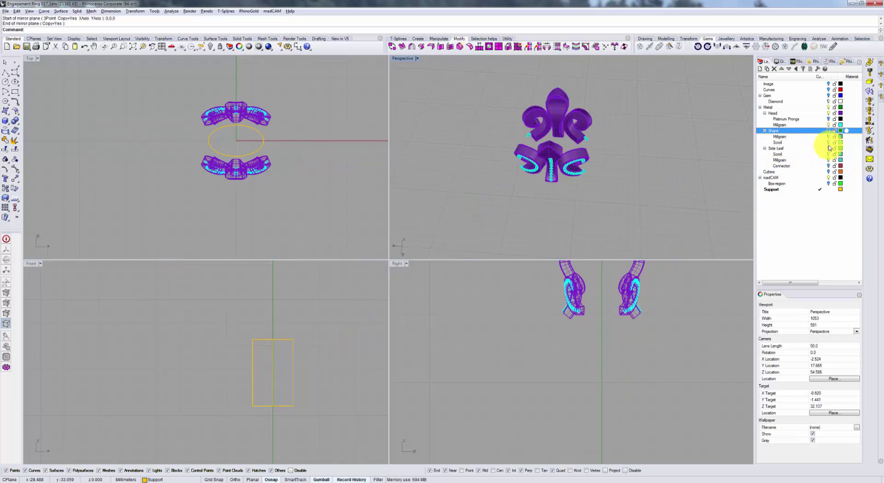
{"action": "left_click", "coordinate": [828, 113]}
{"action": "left_click", "coordinate": [828, 148]}
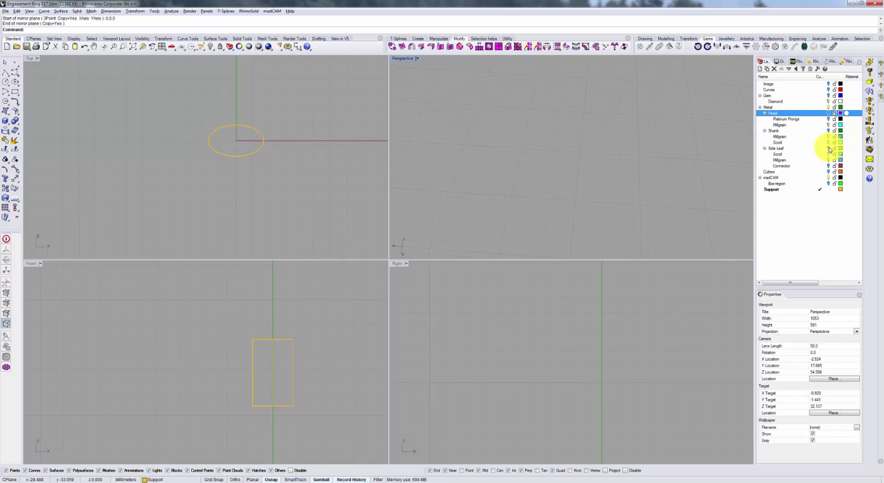
{"action": "right_click_drag", "start_coordinate": [640, 177], "coordinate": [645, 142]}
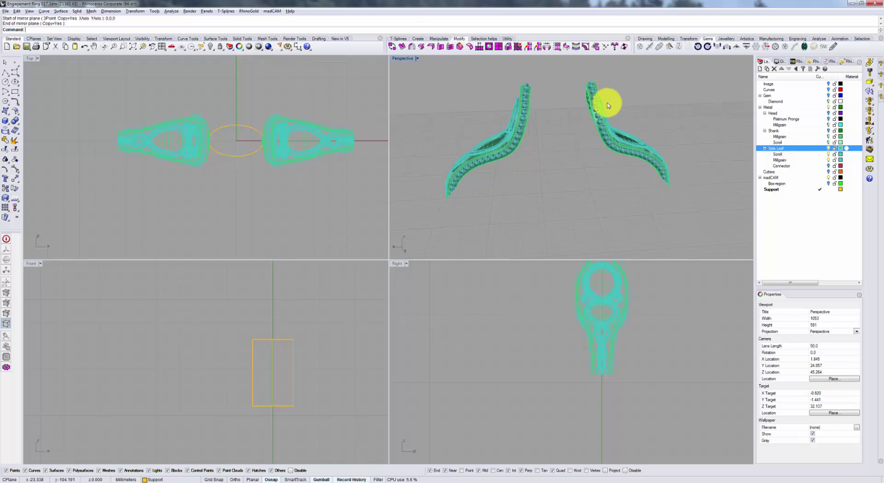
{"action": "right_click_drag", "start_coordinate": [641, 161], "coordinate": [657, 135]}
{"action": "right_click_drag", "start_coordinate": [661, 171], "coordinate": [535, 130]}
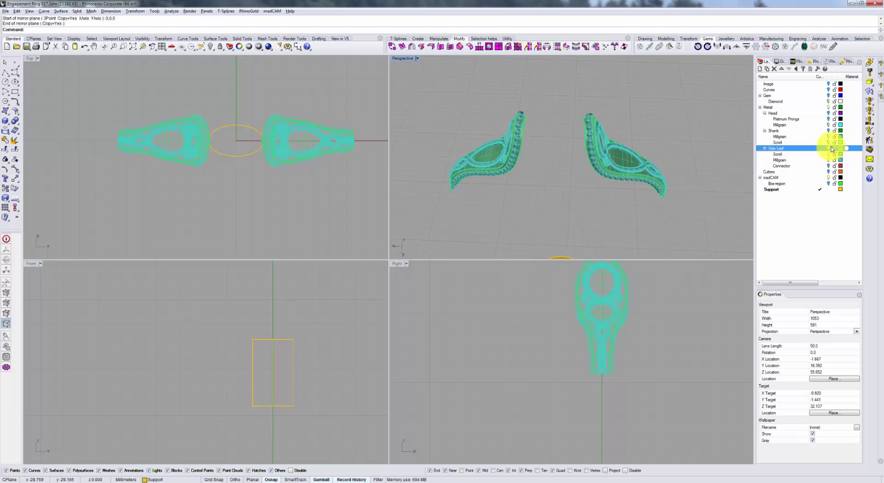
Turn the Shank and Head layers back on and orbit out to view the whole ring.
{"action": "left_click", "coordinate": [828, 131]}
{"action": "left_click", "coordinate": [828, 112]}
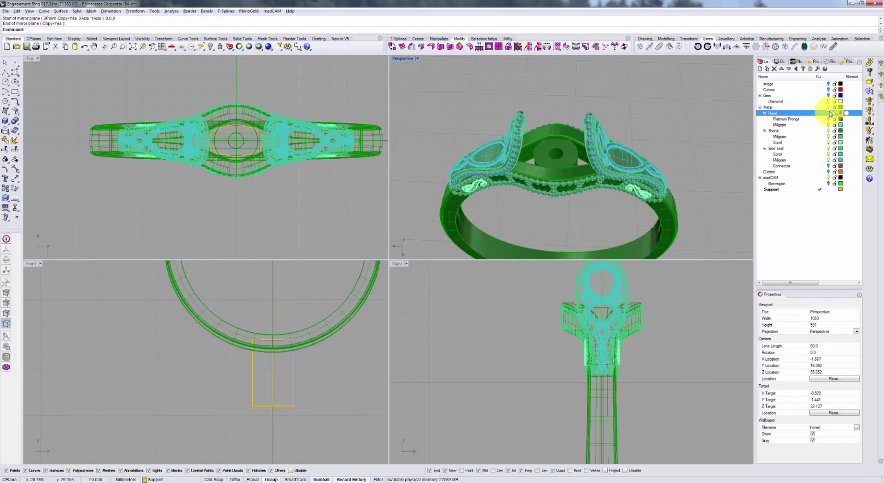
{"action": "scroll", "coordinate": [605, 153], "scroll_direction": "down", "scroll_amount": 5}
{"action": "right_click_drag", "start_coordinate": [592, 144], "coordinate": [613, 196]}
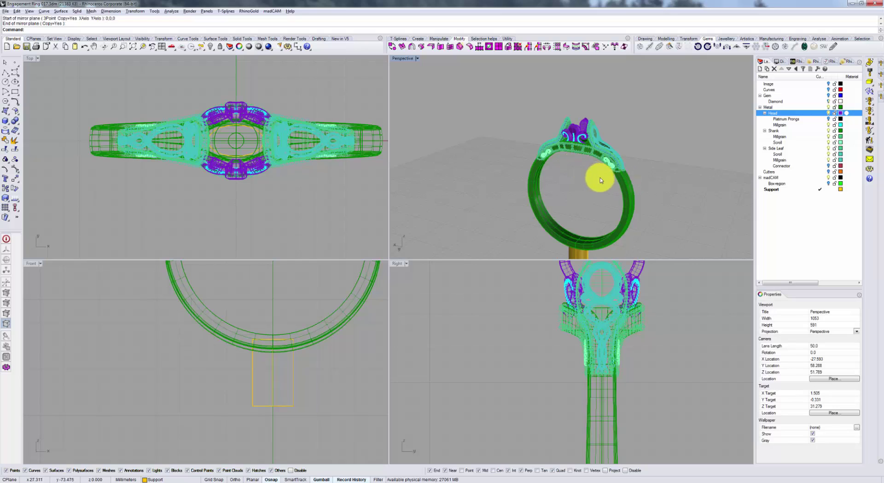
{"action": "right_click_drag", "start_coordinate": [577, 173], "coordinate": [602, 187]}
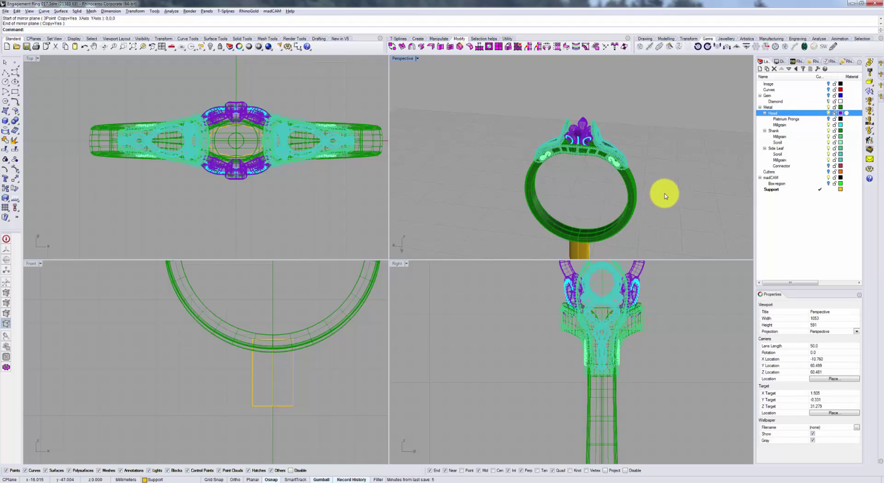
{"action": "right_click_drag", "start_coordinate": [630, 173], "coordinate": [635, 195]}
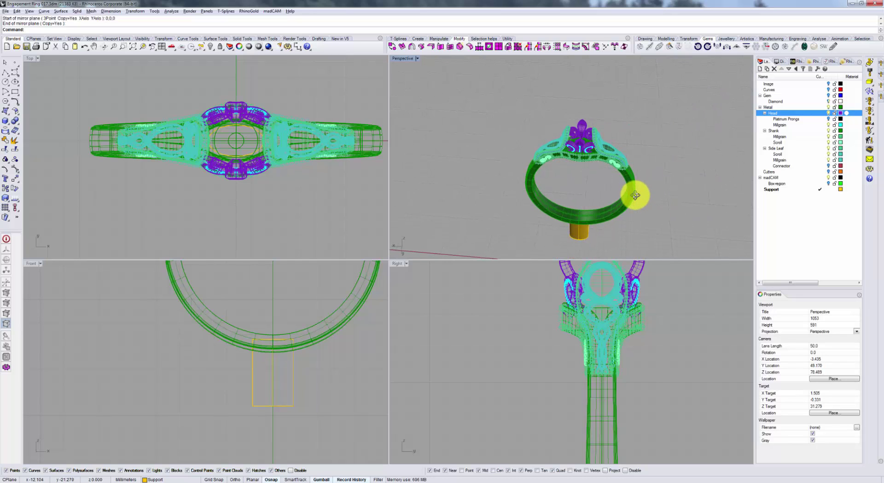